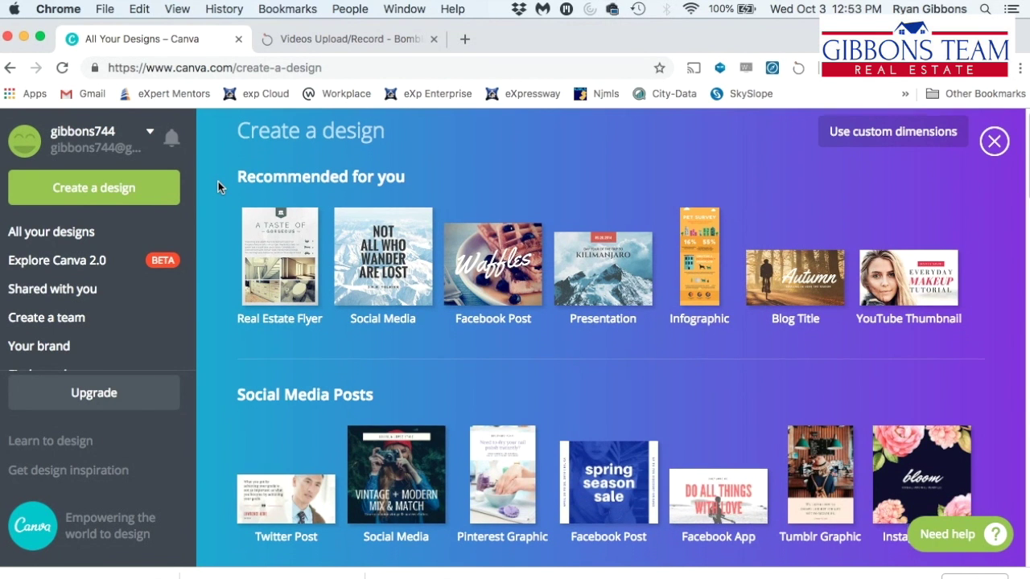
# Start a new YouTube Thumbnail design from the Recommended for you options.
pyautogui.scroll(-4, 218, 181)
pyautogui.scroll(-7, 218, 181)
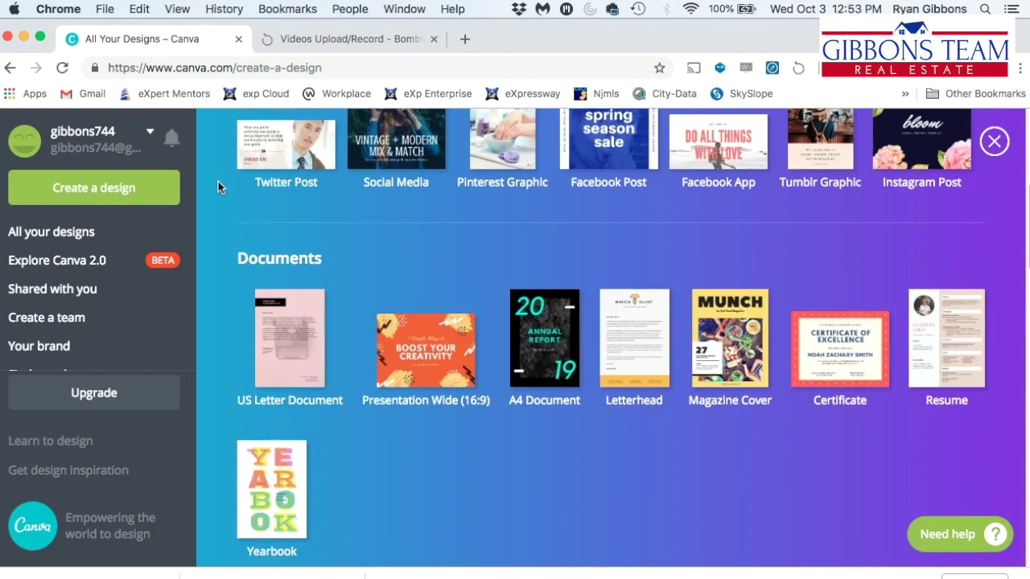
pyautogui.scroll(-8, 218, 181)
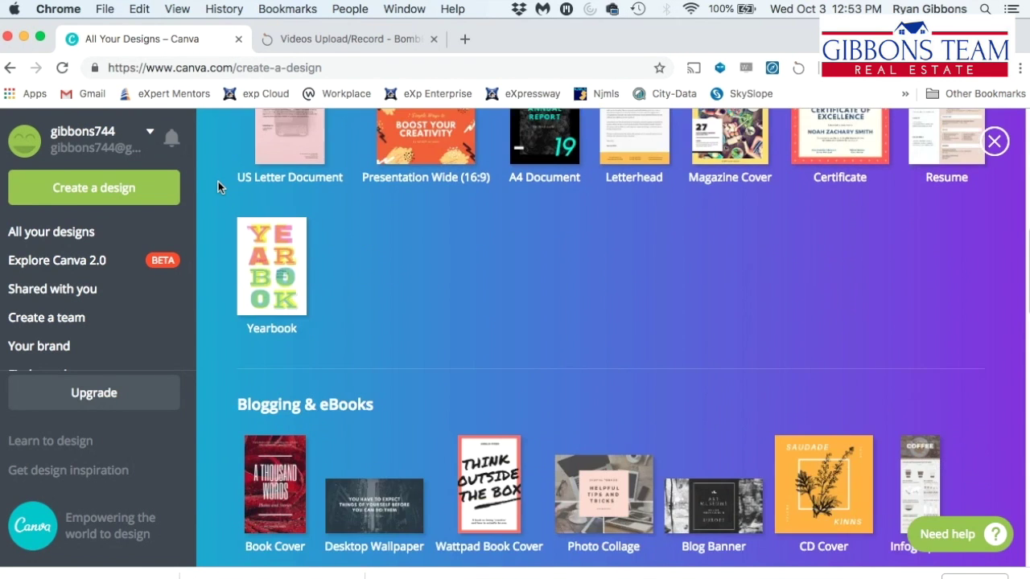
pyautogui.scroll(-8, 218, 181)
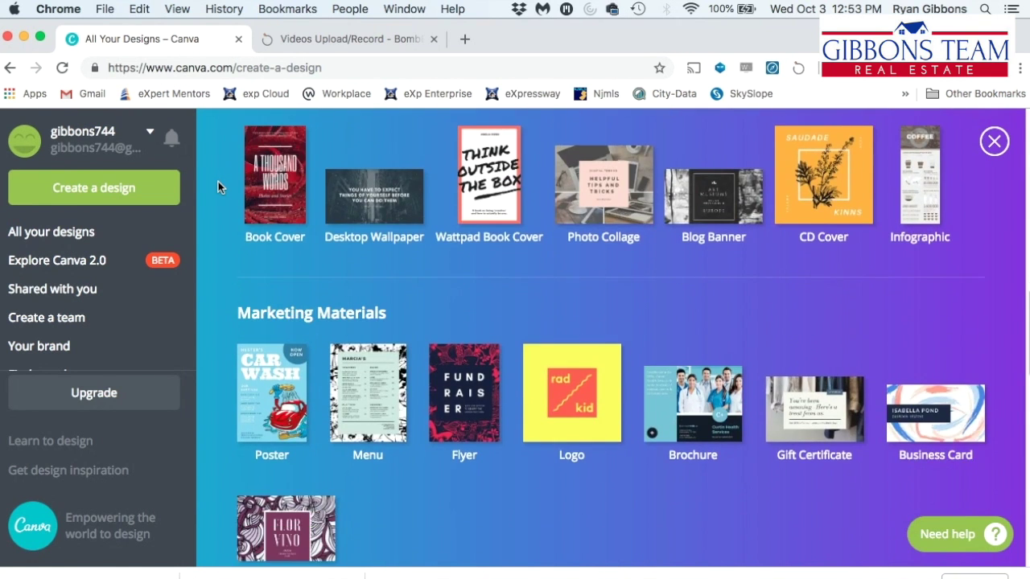
pyautogui.scroll(-6, 218, 181)
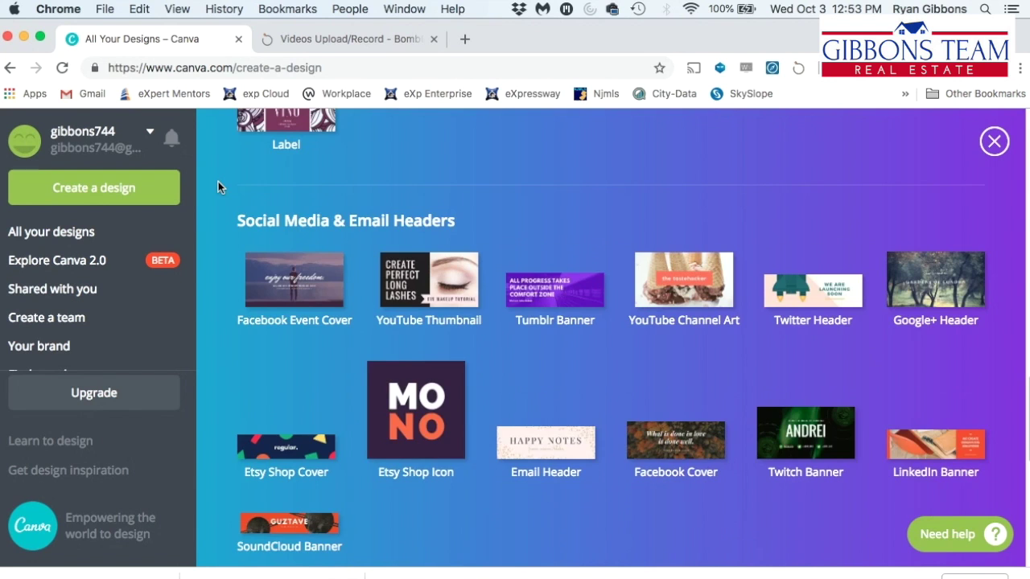
pyautogui.scroll(2, 230, 193)
pyautogui.scroll(20, 239, 203)
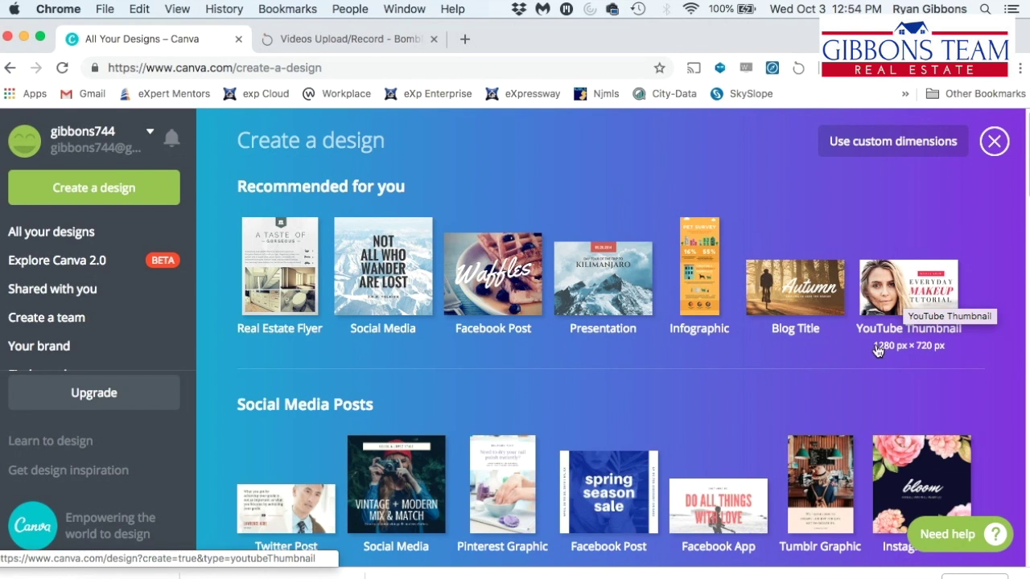
pyautogui.click(899, 288)
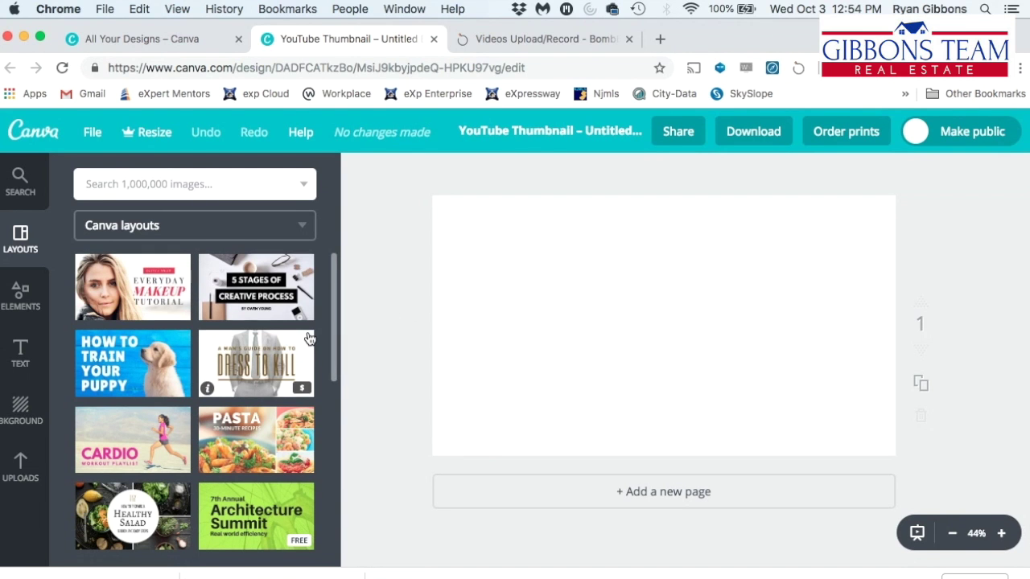
# Apply the Create Perfect Long Lashes layout to the blank thumbnail page.
pyautogui.scroll(-2, 307, 335)
pyautogui.scroll(-5, 308, 334)
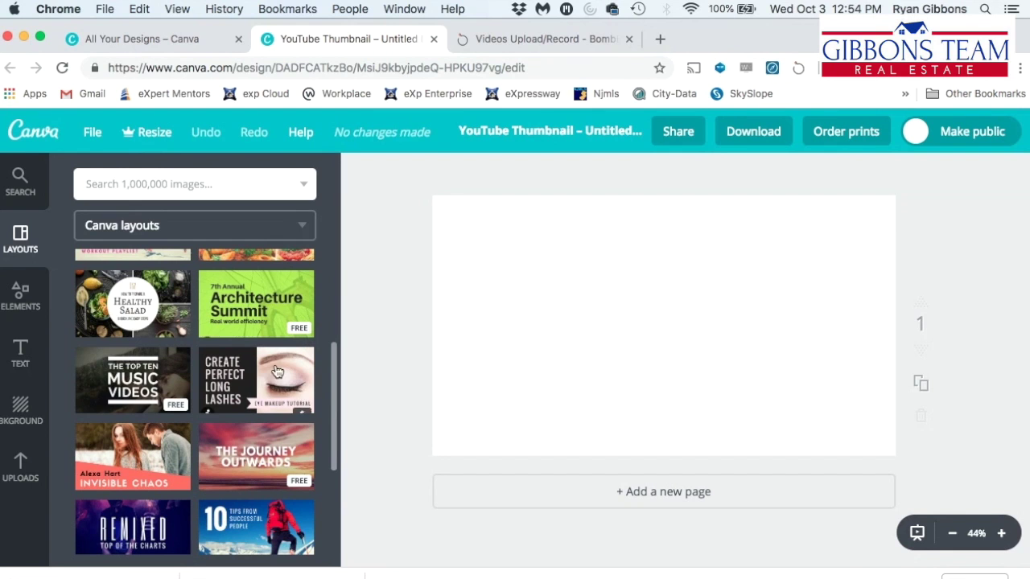
pyautogui.click(264, 382)
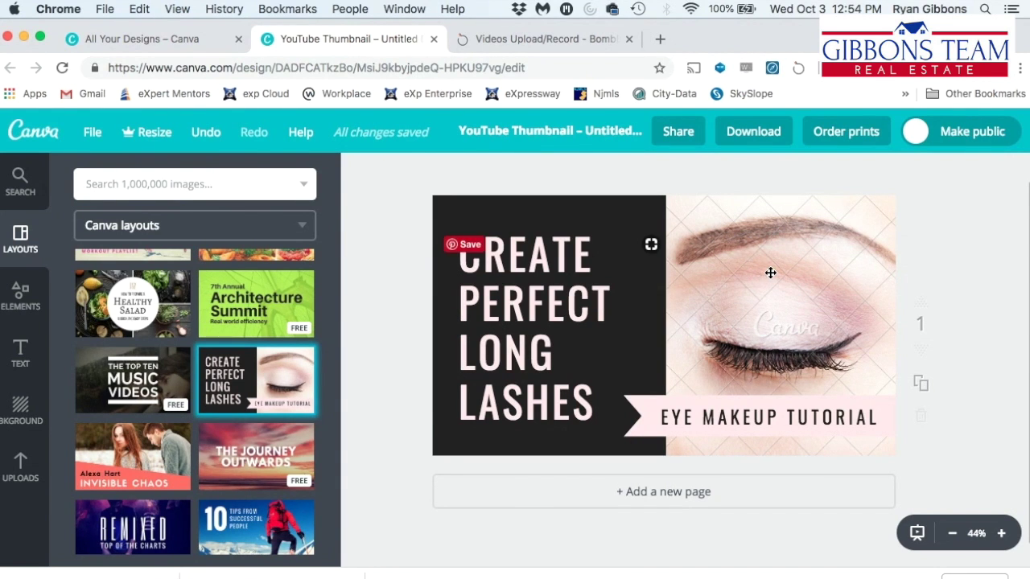
# Move the eye photo left, the dark panel and title right, and the banner left.
pyautogui.moveTo(770, 273); pyautogui.dragTo(543, 265)
pyautogui.moveTo(505, 210); pyautogui.dragTo(740, 212)
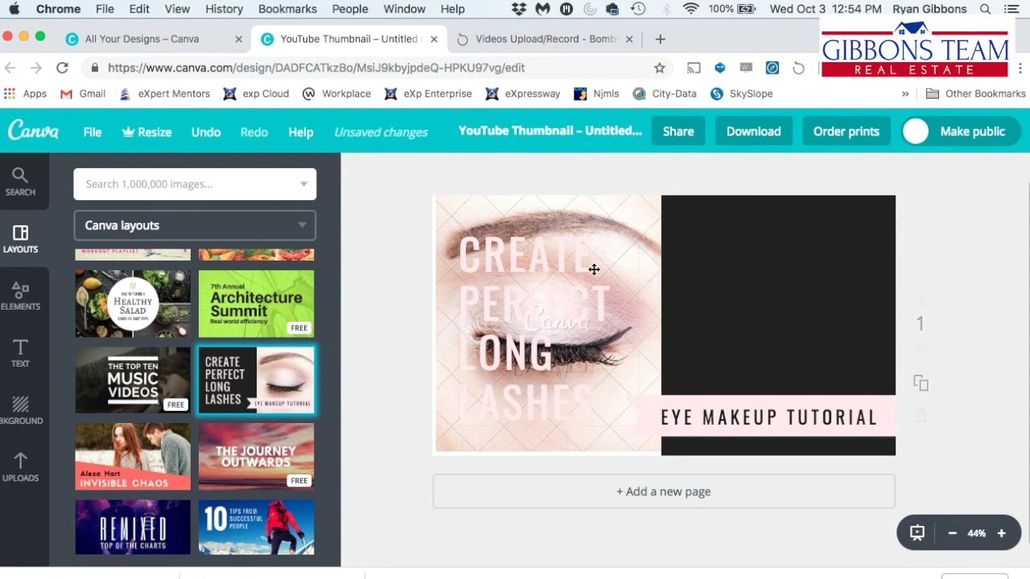
pyautogui.moveTo(539, 263); pyautogui.dragTo(772, 246)
pyautogui.moveTo(686, 400); pyautogui.dragTo(466, 413)
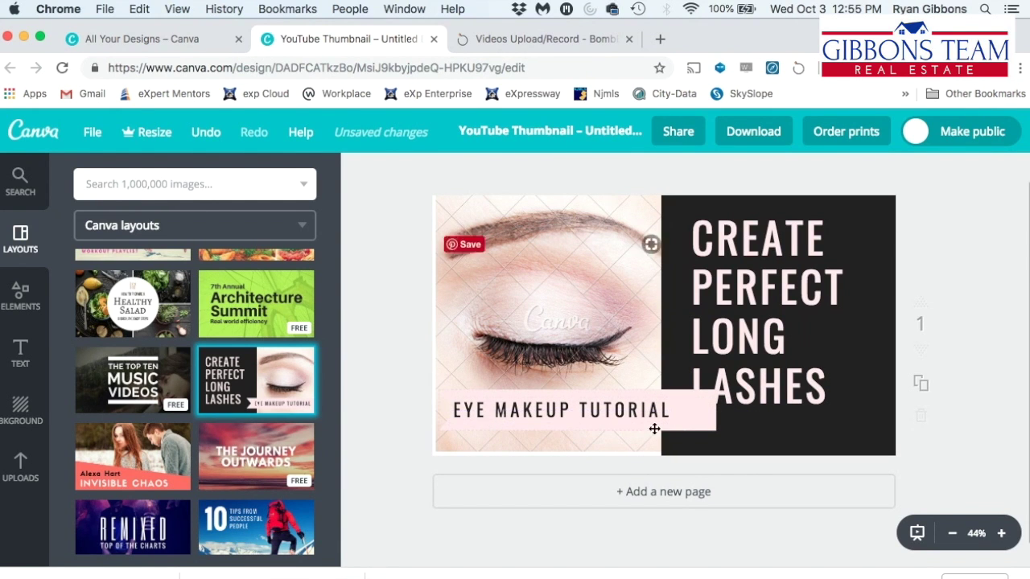
# Straighten the pink banner behind EYE MAKEUP TUTORIAL, then show the uploaded images.
pyautogui.click(701, 417)
pyautogui.moveTo(416, 413); pyautogui.dragTo(733, 376)
pyautogui.moveTo(798, 427); pyautogui.dragTo(775, 466)
pyautogui.click(574, 402)
pyautogui.moveTo(577, 395); pyautogui.dragTo(569, 394)
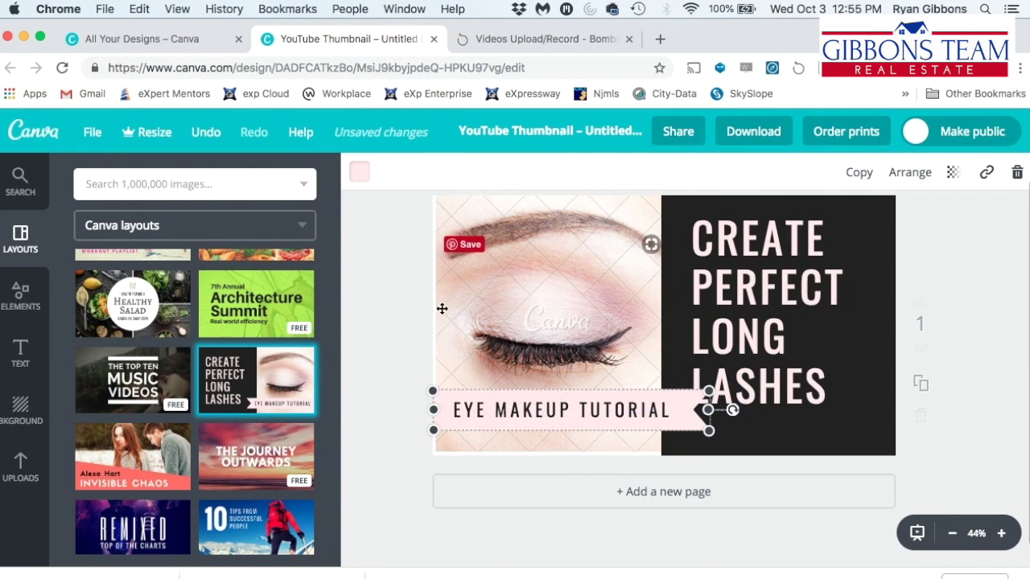
pyautogui.click(391, 291)
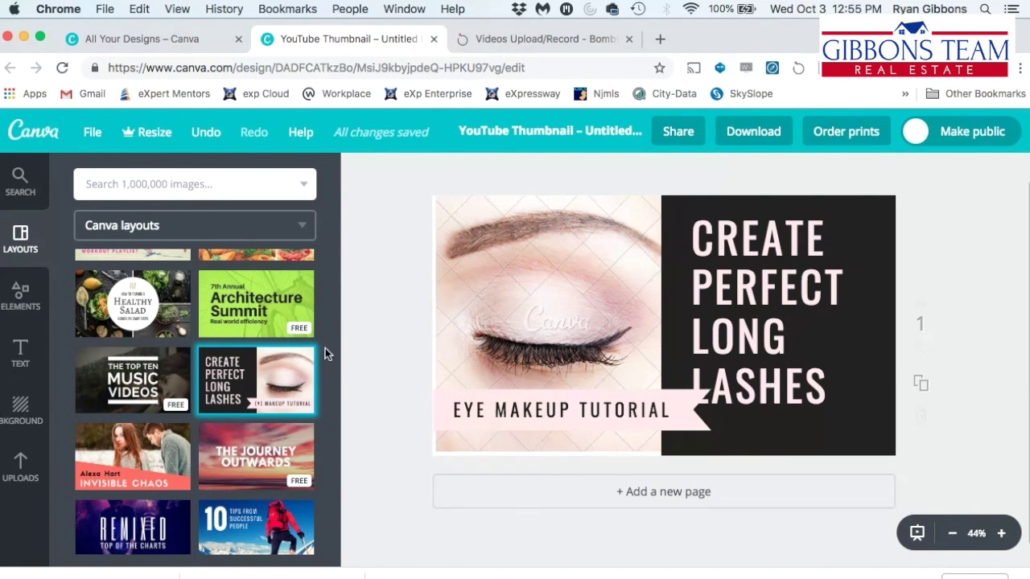
pyautogui.click(23, 468)
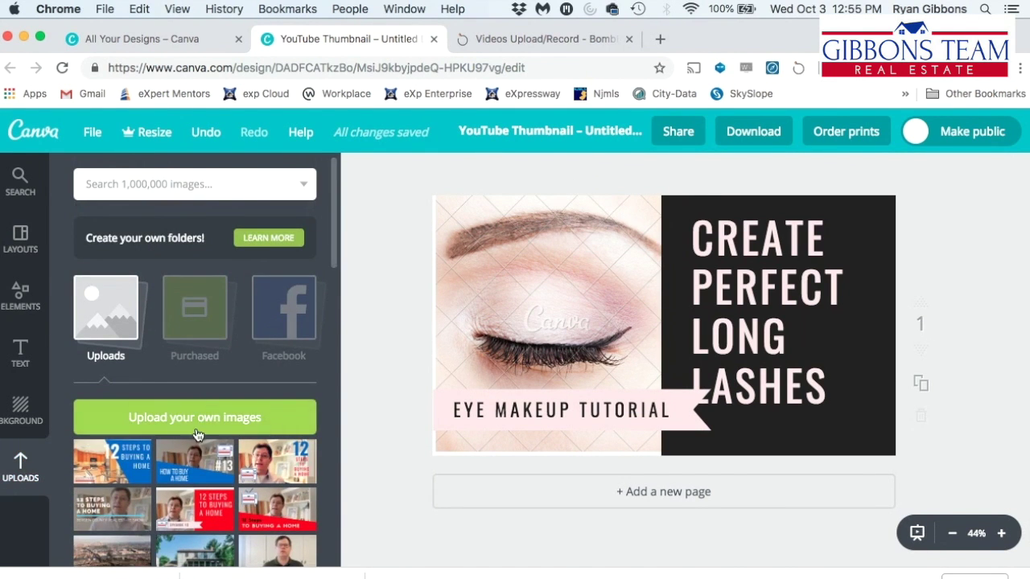
# Drop the uploaded presenter video into the left photo frame, then enlarge and shift it up-right.
pyautogui.scroll(-5, 64, 408)
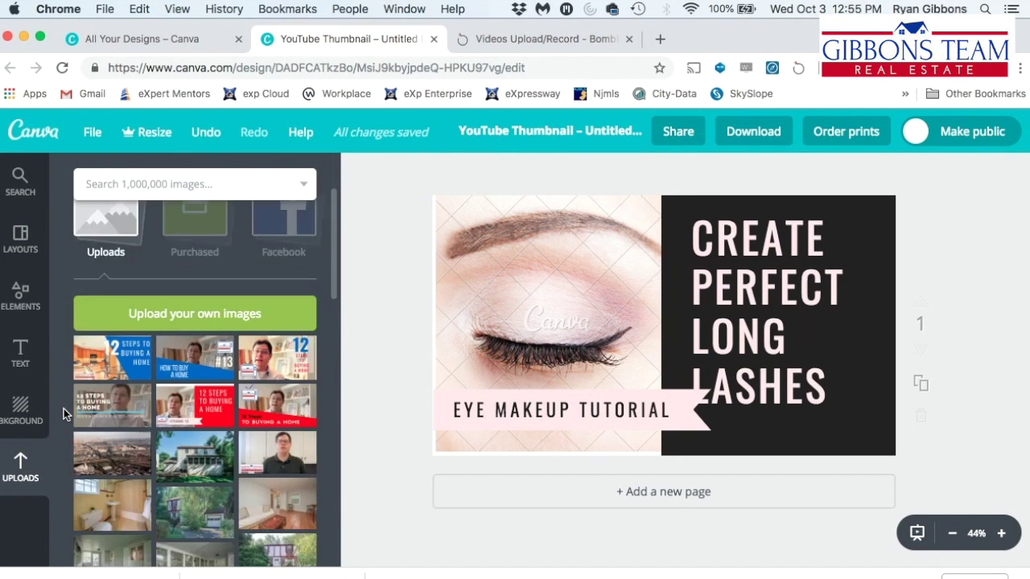
pyautogui.scroll(-8, 63, 409)
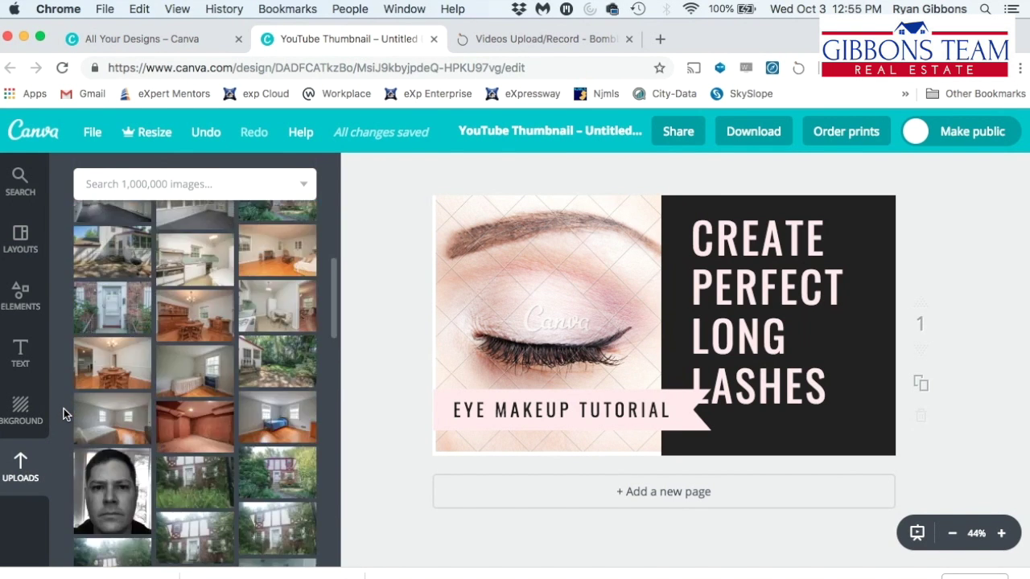
pyautogui.scroll(-10, 64, 408)
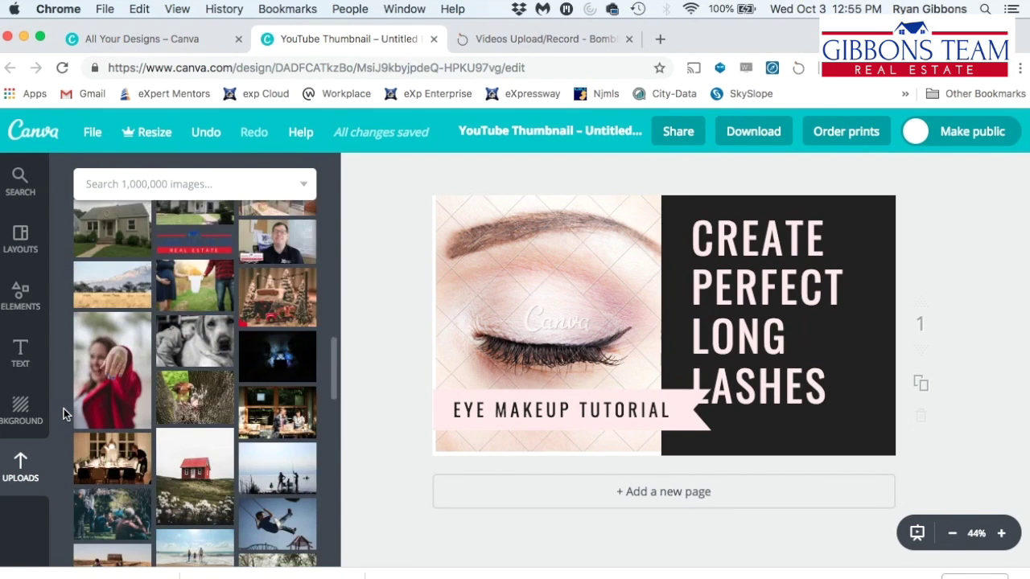
pyautogui.scroll(-10, 64, 409)
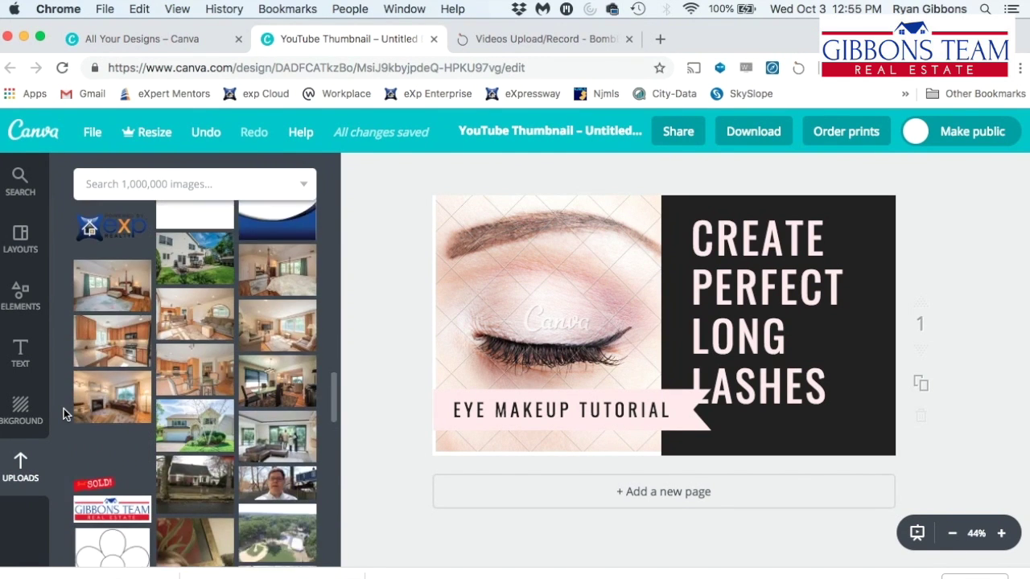
pyautogui.scroll(-5, 64, 409)
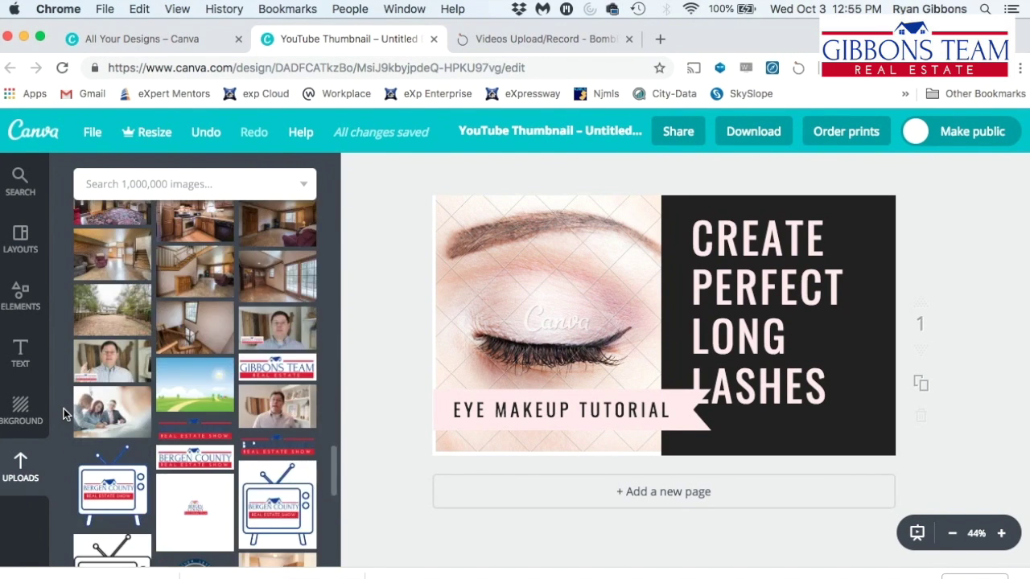
pyautogui.scroll(1, 64, 408)
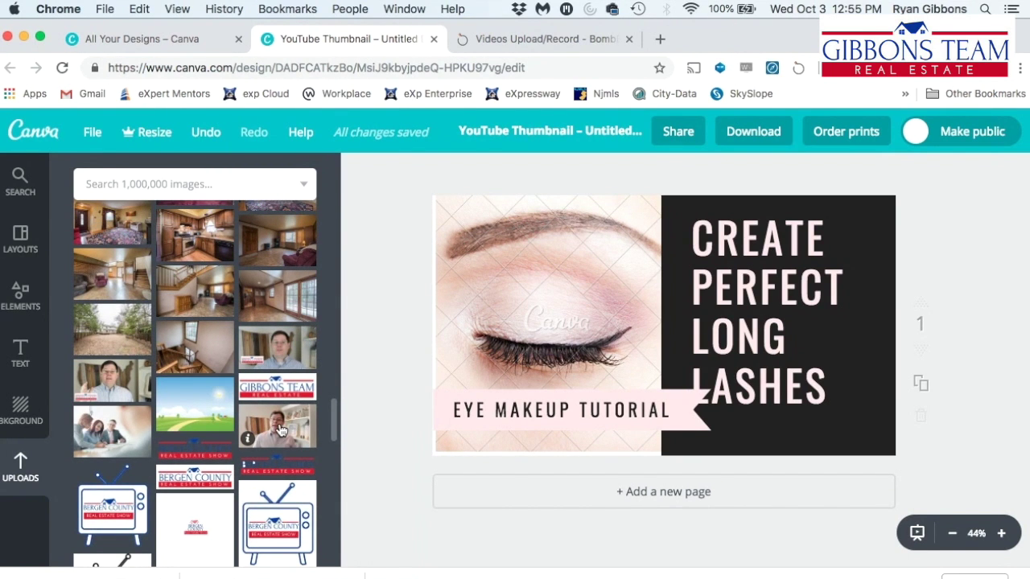
pyautogui.moveTo(280, 430); pyautogui.dragTo(519, 328)
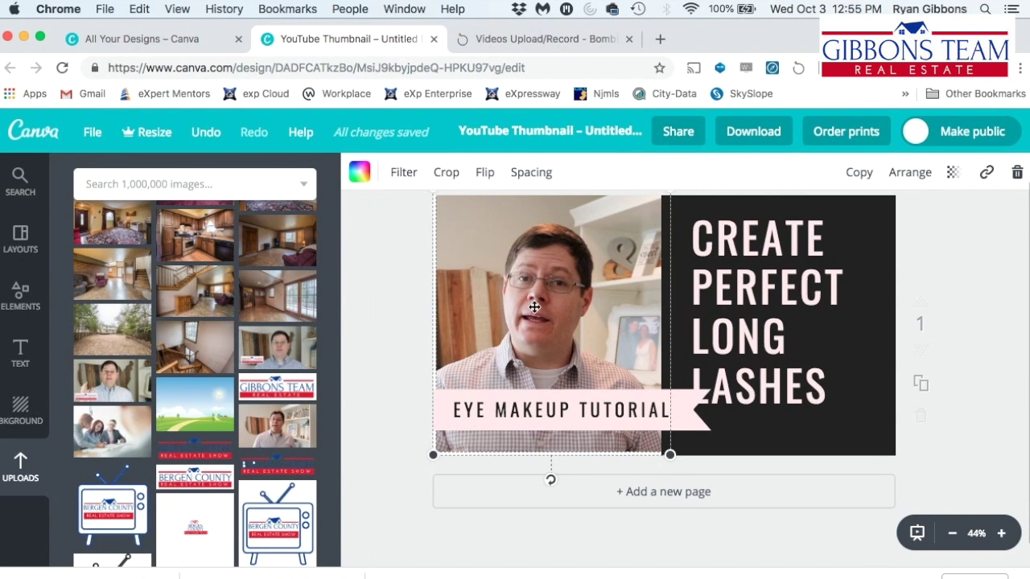
pyautogui.moveTo(433, 454); pyautogui.dragTo(377, 529)
pyautogui.moveTo(504, 332); pyautogui.dragTo(558, 305)
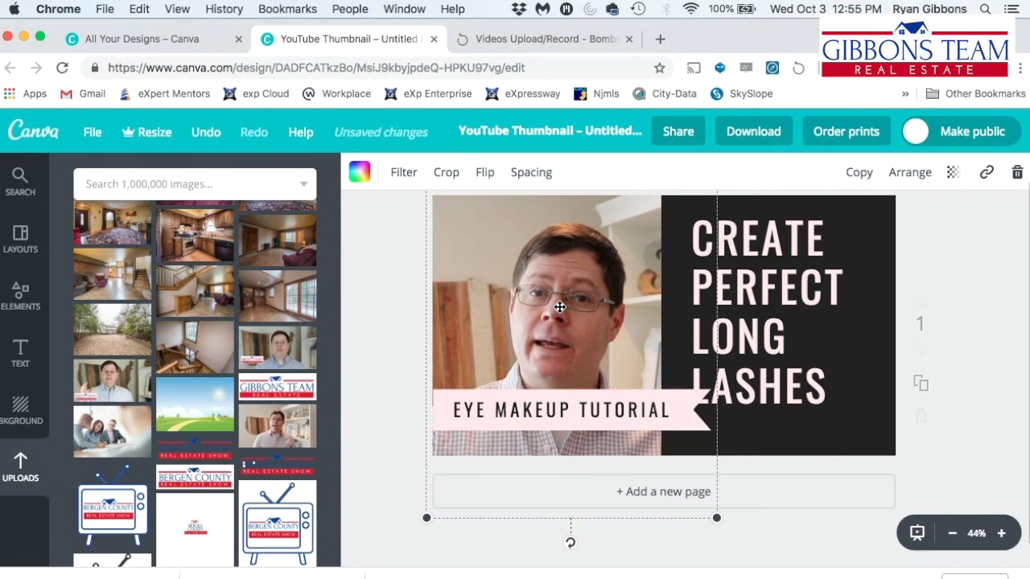
pyautogui.click(398, 306)
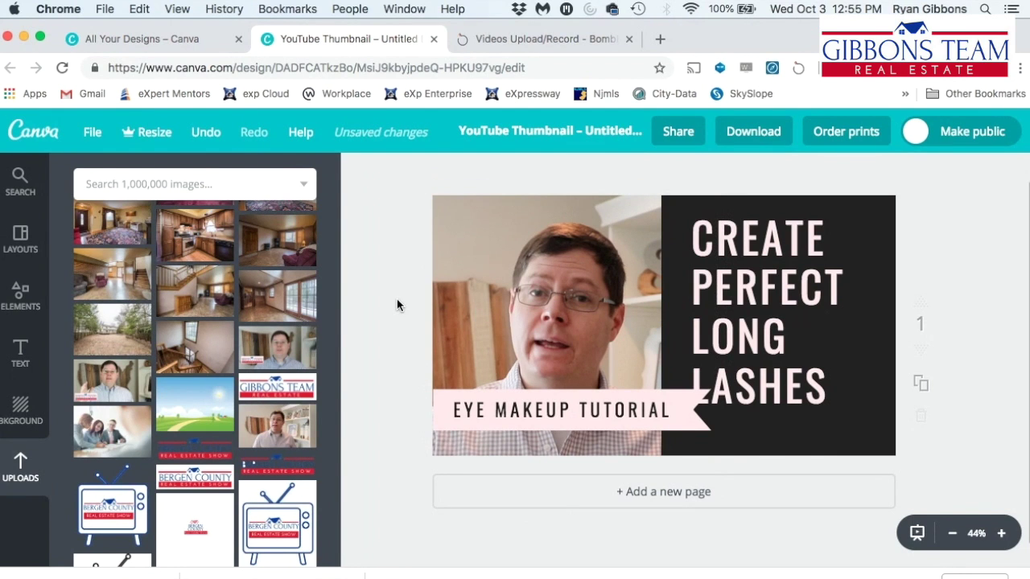
# Recolour the dark title panel to the custom muted navy 444782.
pyautogui.click(882, 218)
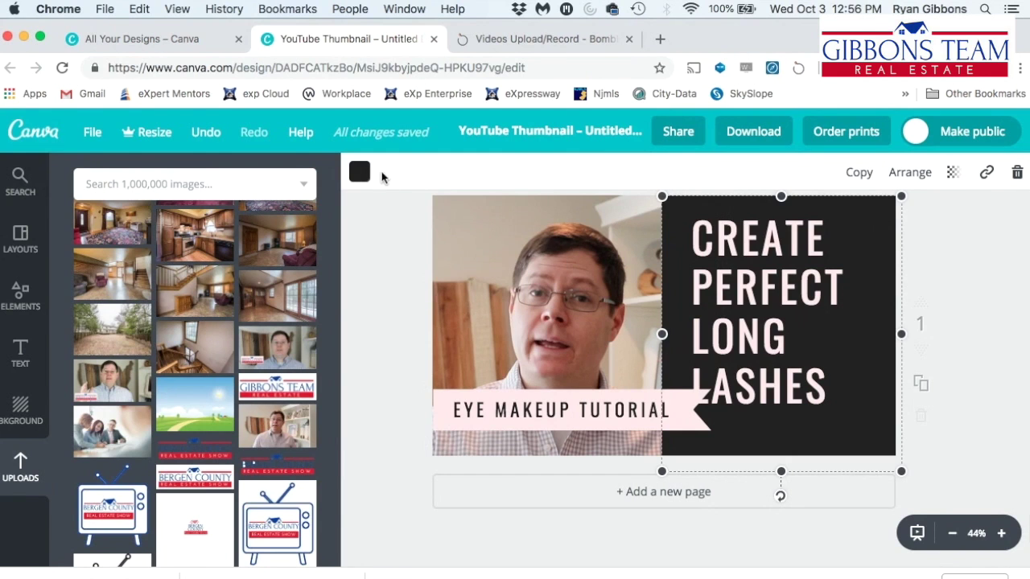
pyautogui.click(359, 173)
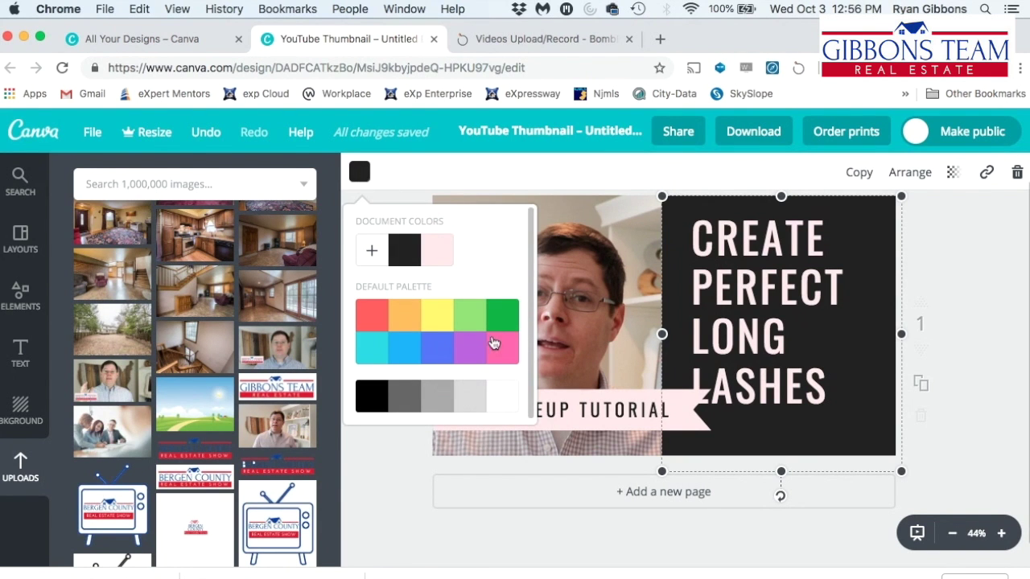
pyautogui.click(372, 250)
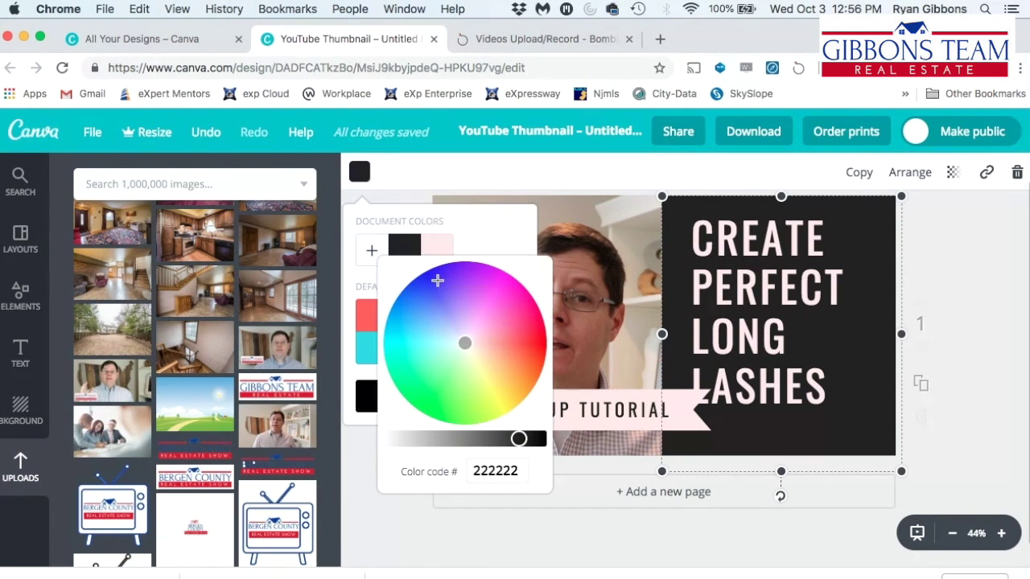
pyautogui.moveTo(431, 276)
pyautogui.mouseDown()
pyautogui.moveTo(429, 304)
pyautogui.moveTo(444, 311)
pyautogui.mouseUp()
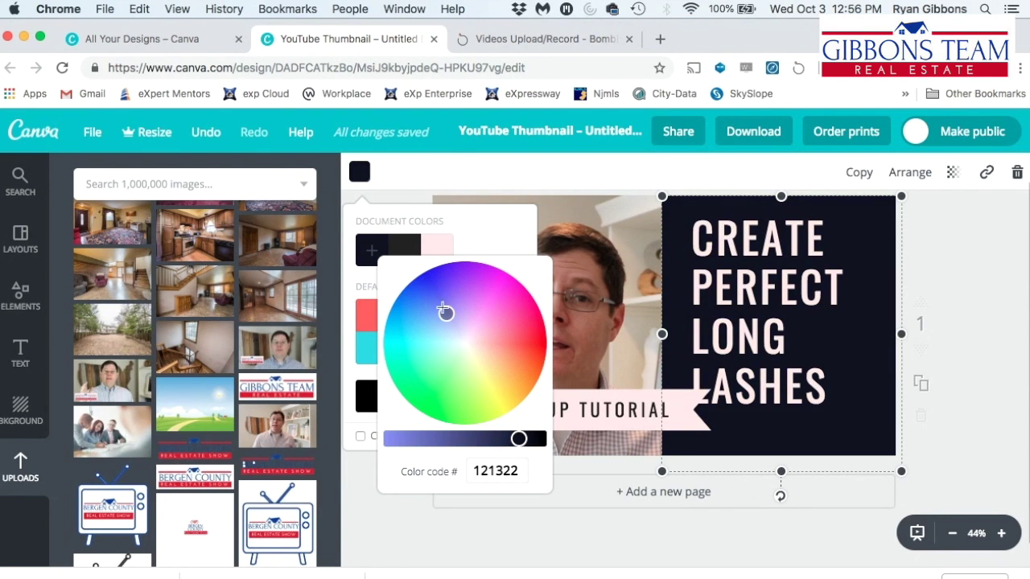
pyautogui.click(439, 438)
pyautogui.moveTo(453, 441); pyautogui.dragTo(469, 444)
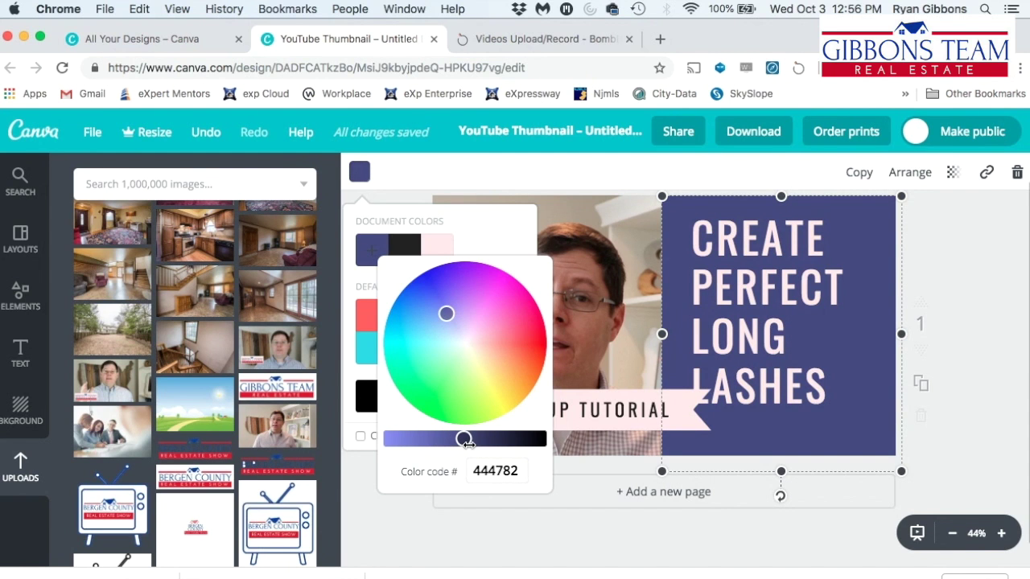
pyautogui.click(951, 276)
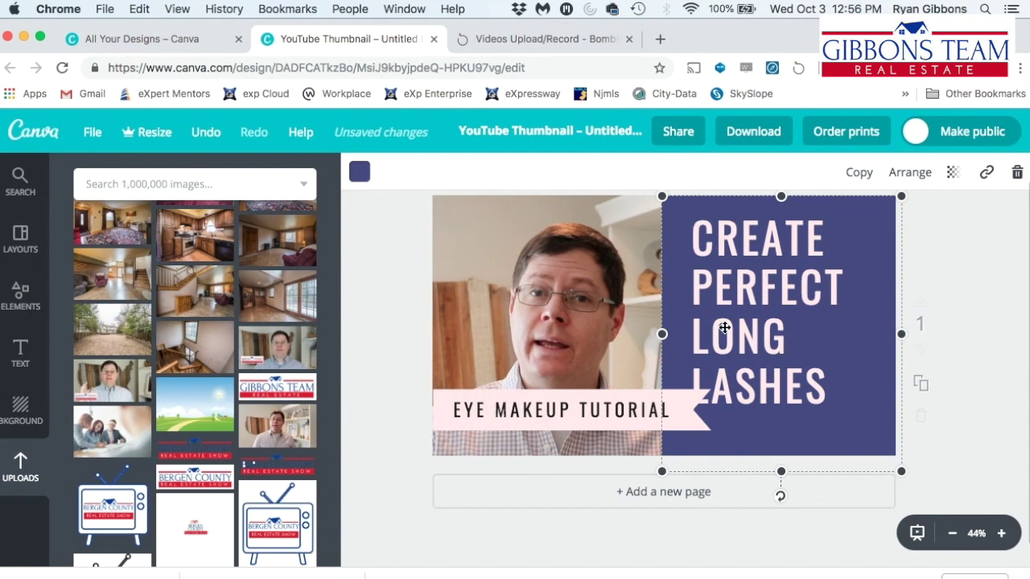
pyautogui.press('Escape')
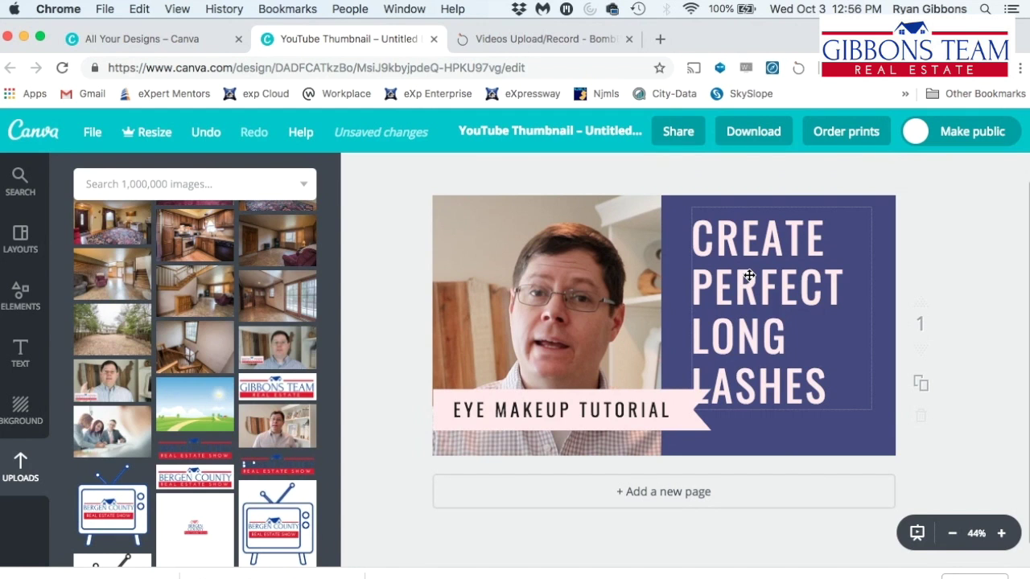
# Overwrite CREATE PERFECT LONG LASHES with '12 STEPS TO BUYING A HOME' and widen the box on both sides.
pyautogui.click(821, 379)
pyautogui.doubleClick(820, 380)
pyautogui.click(821, 383)
pyautogui.moveTo(821, 383); pyautogui.dragTo(694, 248)
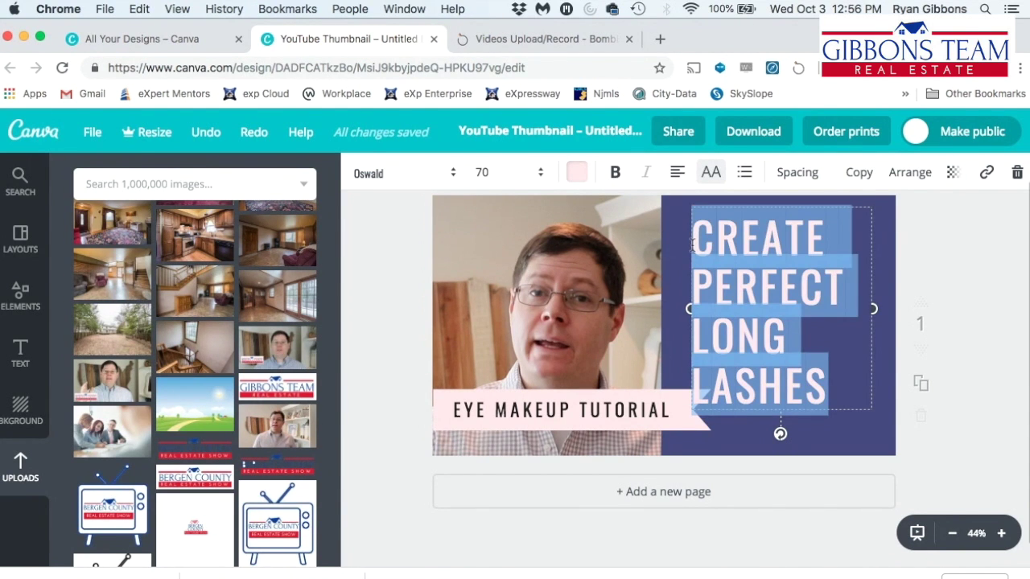
pyautogui.write('12 STE')
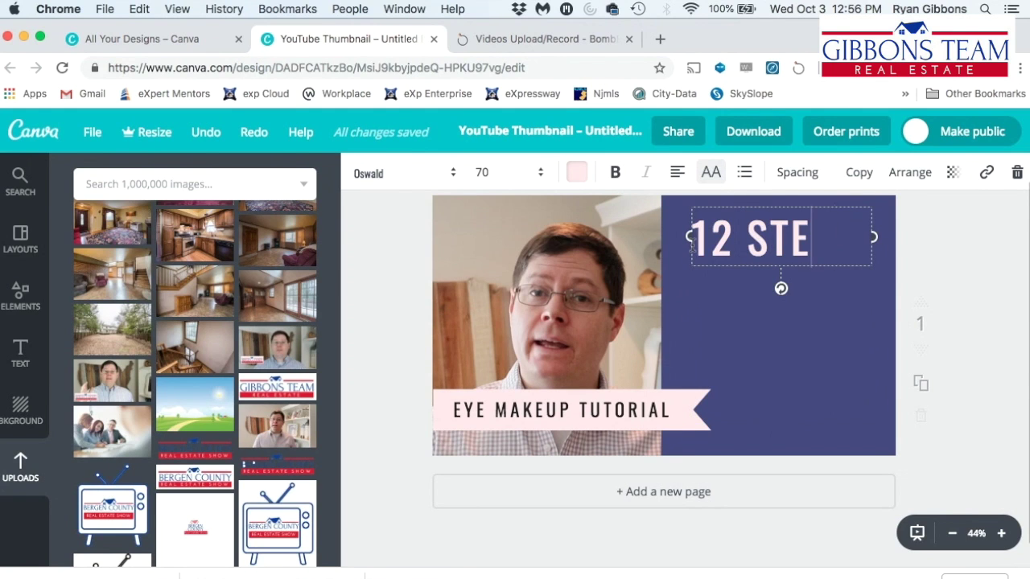
pyautogui.write('PS T')
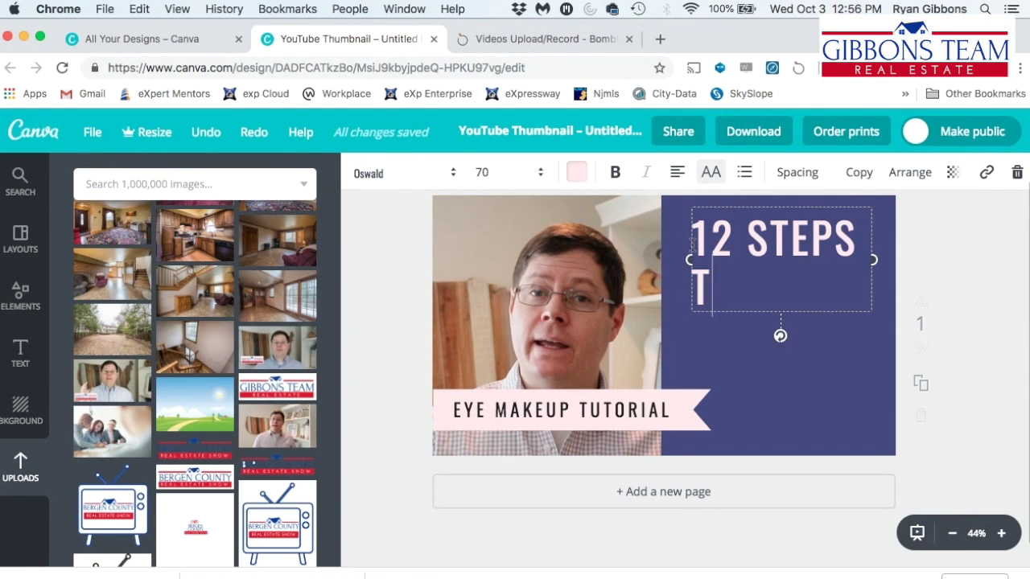
pyautogui.write('O BUY')
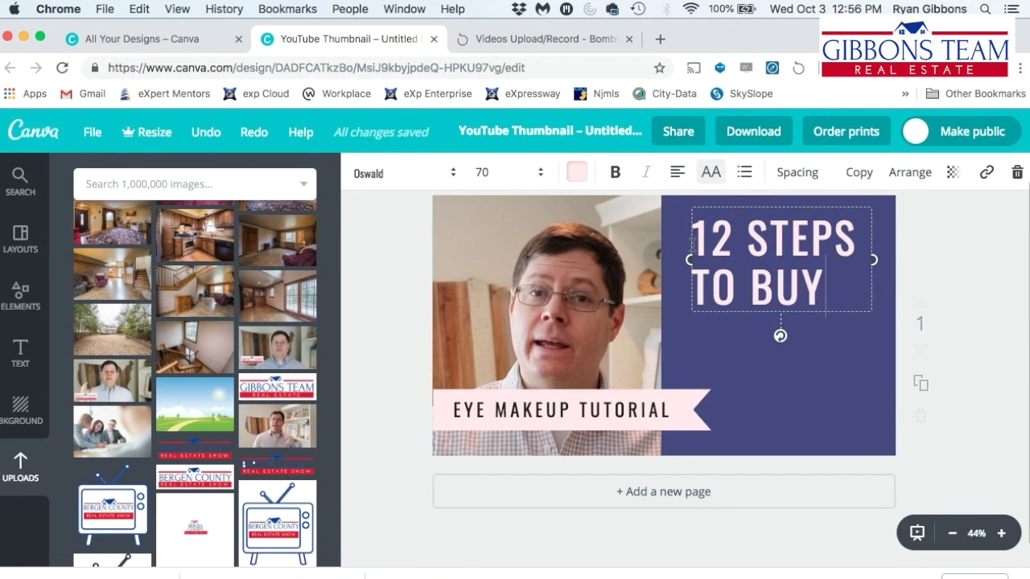
pyautogui.write('ING A HOME')
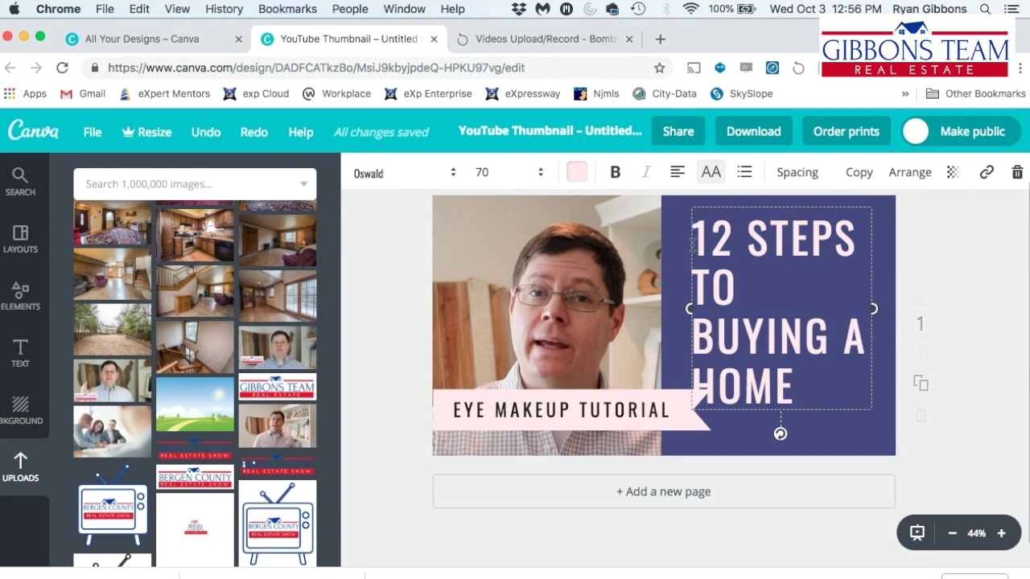
pyautogui.moveTo(873, 309); pyautogui.dragTo(843, 307)
pyautogui.moveTo(689, 308); pyautogui.dragTo(674, 308)
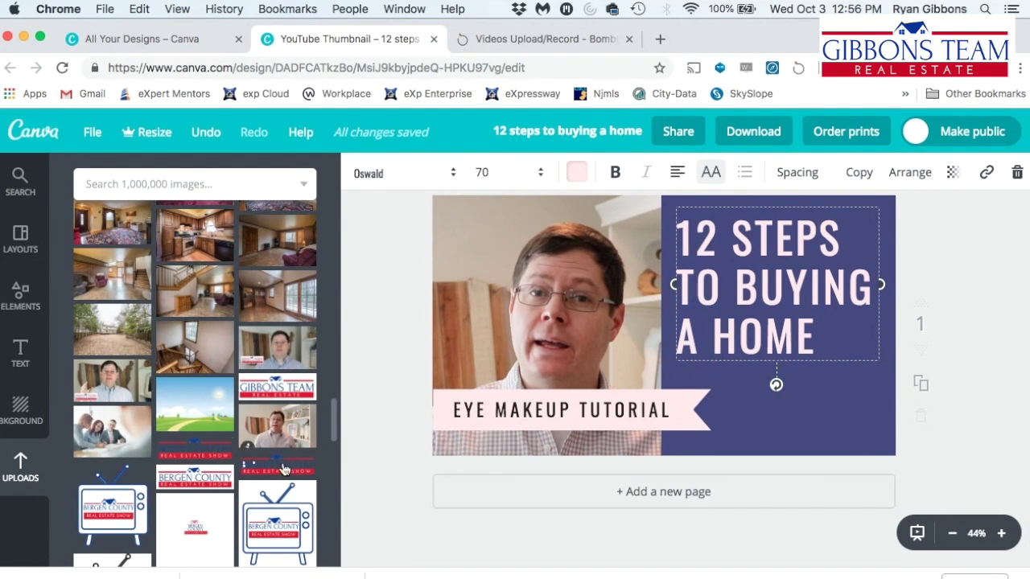
# Place the Bergen County Real Estate Show TV logo at lower left and shrink it over the banner.
pyautogui.moveTo(113, 508); pyautogui.dragTo(486, 399)
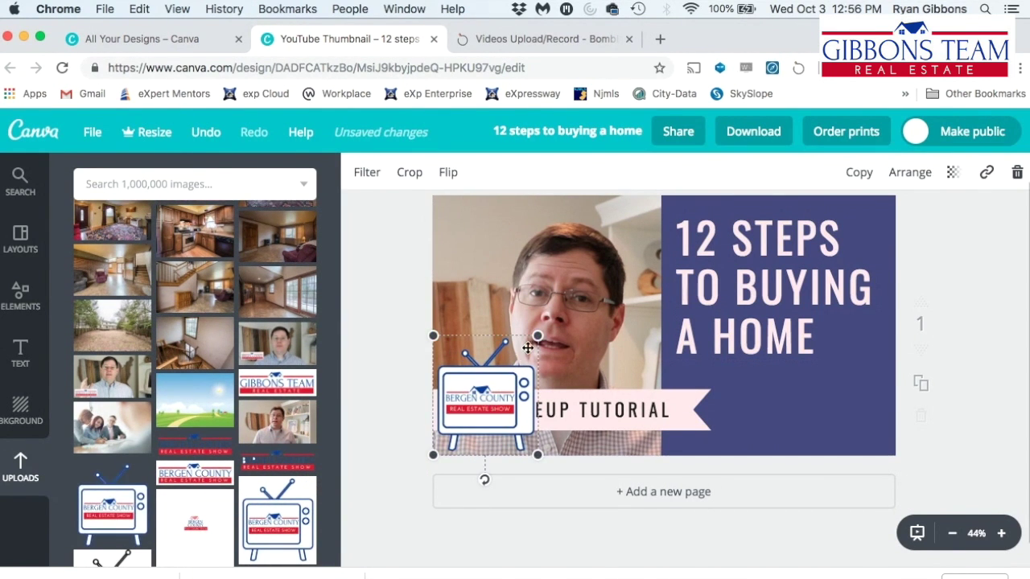
pyautogui.moveTo(537, 337); pyautogui.dragTo(513, 363)
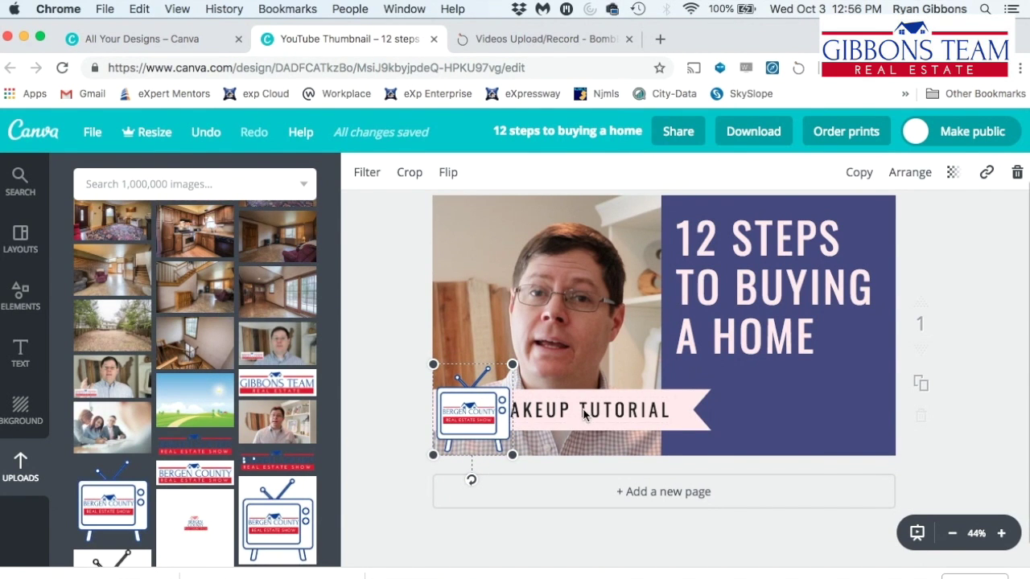
pyautogui.click(958, 322)
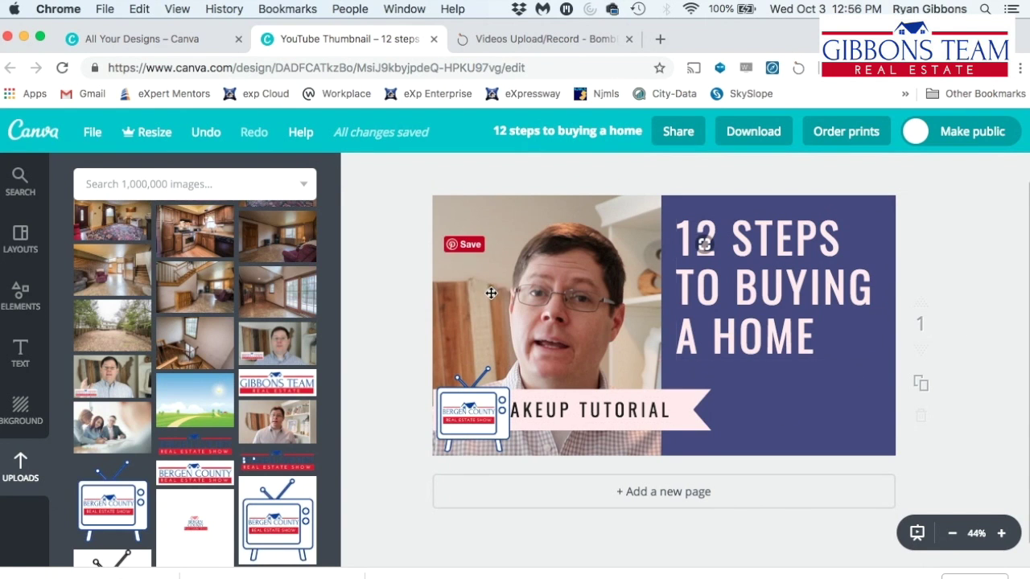
# Replace EYE MAKEUP TUTORIAL with 'EPISODE 13' and nudge the text right, clear of the logo.
pyautogui.doubleClick(579, 410)
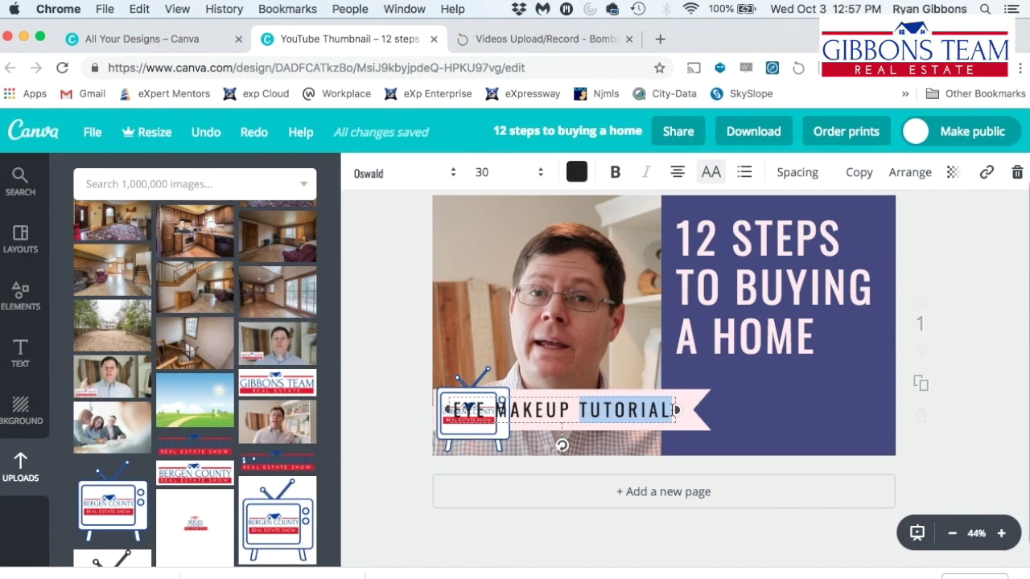
pyautogui.click(661, 411)
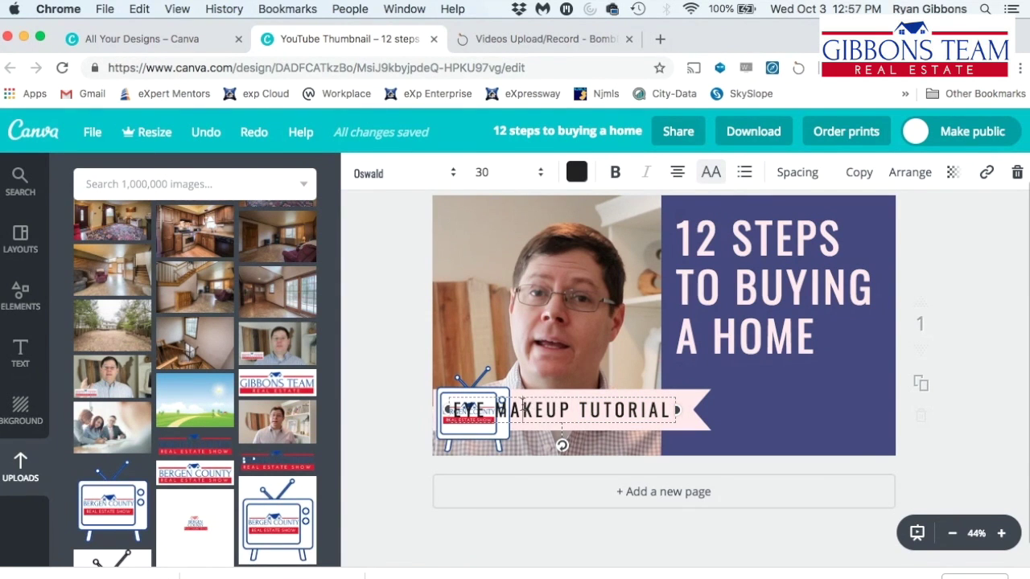
pyautogui.moveTo(667, 410); pyautogui.dragTo(547, 410)
pyautogui.click(641, 416)
pyautogui.press('BackSpace')
pyautogui.press('BackSpace')
pyautogui.press('BackSpace')
pyautogui.press('BackSpace')
pyautogui.press('BackSpace')
pyautogui.press('BackSpace')
pyautogui.press('BackSpace')
pyautogui.press('BackSpace')
pyautogui.press('BackSpace')
pyautogui.press('BackSpace')
pyautogui.press('BackSpace')
pyautogui.press('BackSpace')
pyautogui.press('BackSpace')
pyautogui.press('BackSpace')
pyautogui.press('BackSpace')
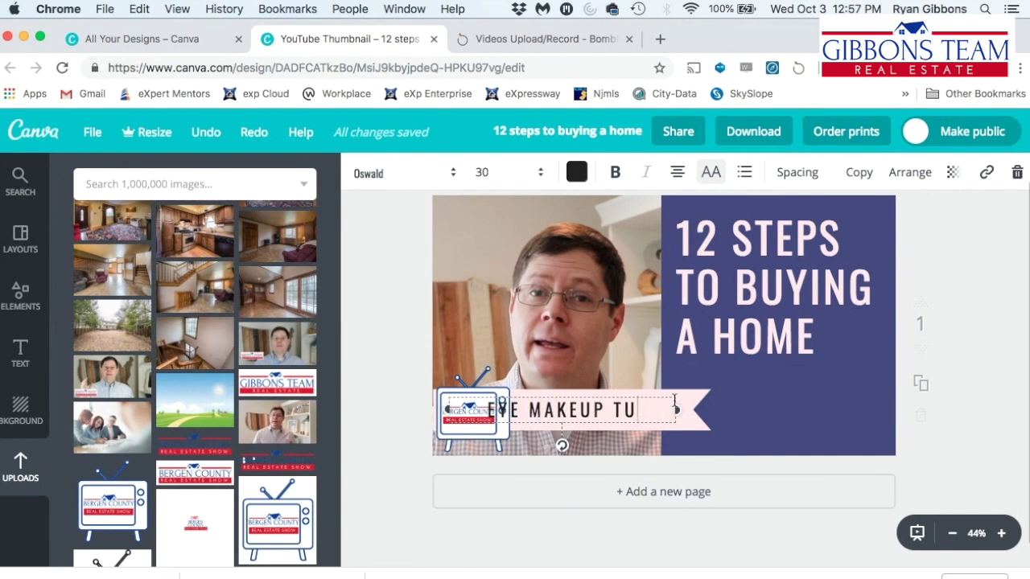
pyautogui.press('BackSpace')
pyautogui.press('BackSpace')
pyautogui.press('BackSpace')
pyautogui.press('BackSpace')
pyautogui.write('EPISODE 13')
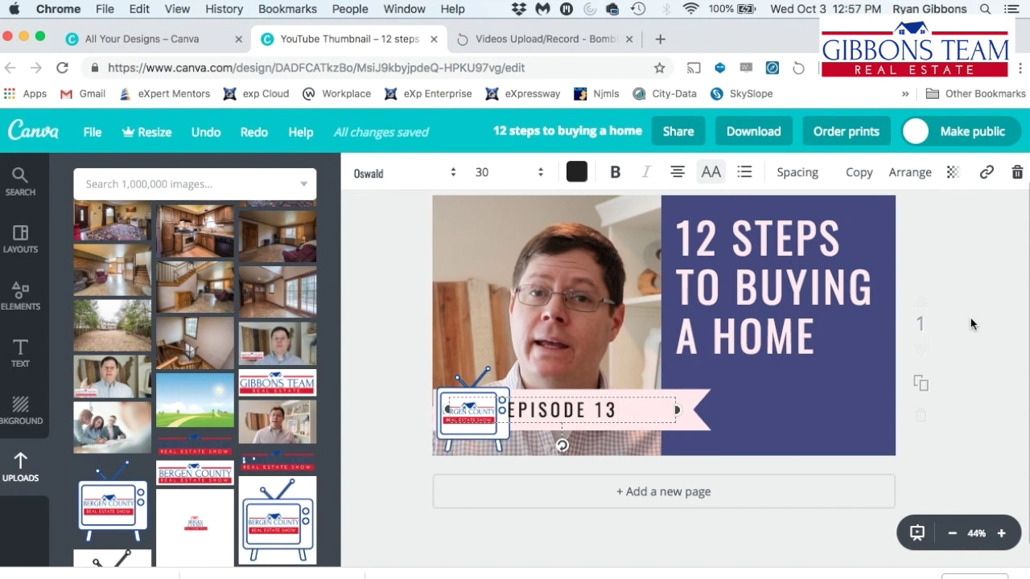
pyautogui.click(971, 324)
pyautogui.moveTo(577, 409); pyautogui.dragTo(600, 412)
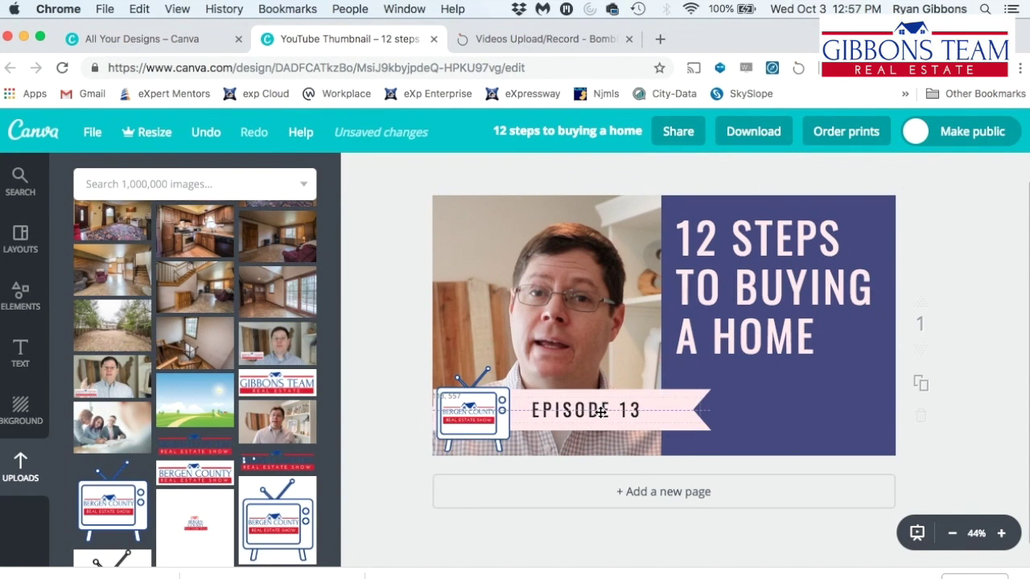
pyautogui.click(394, 298)
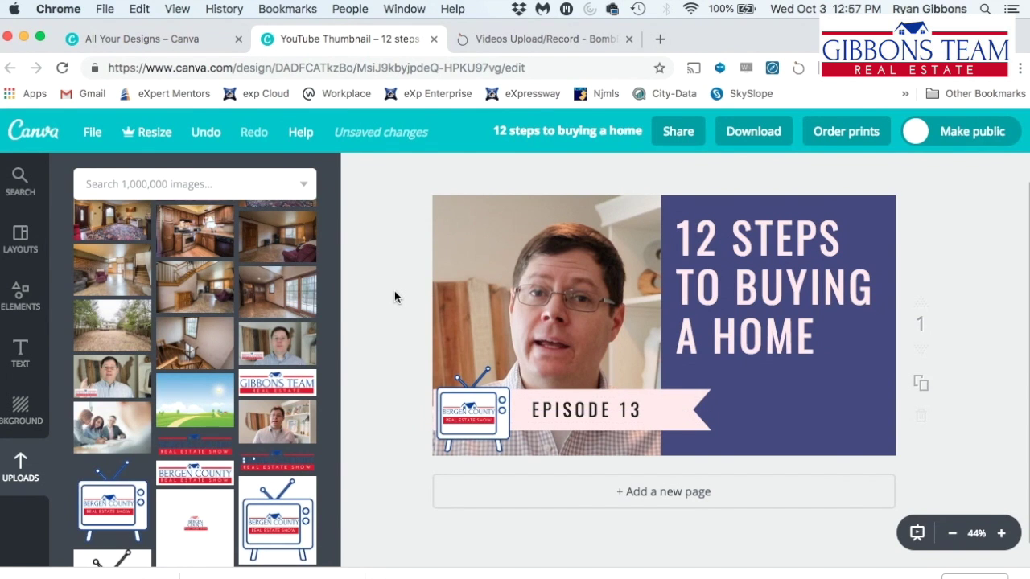